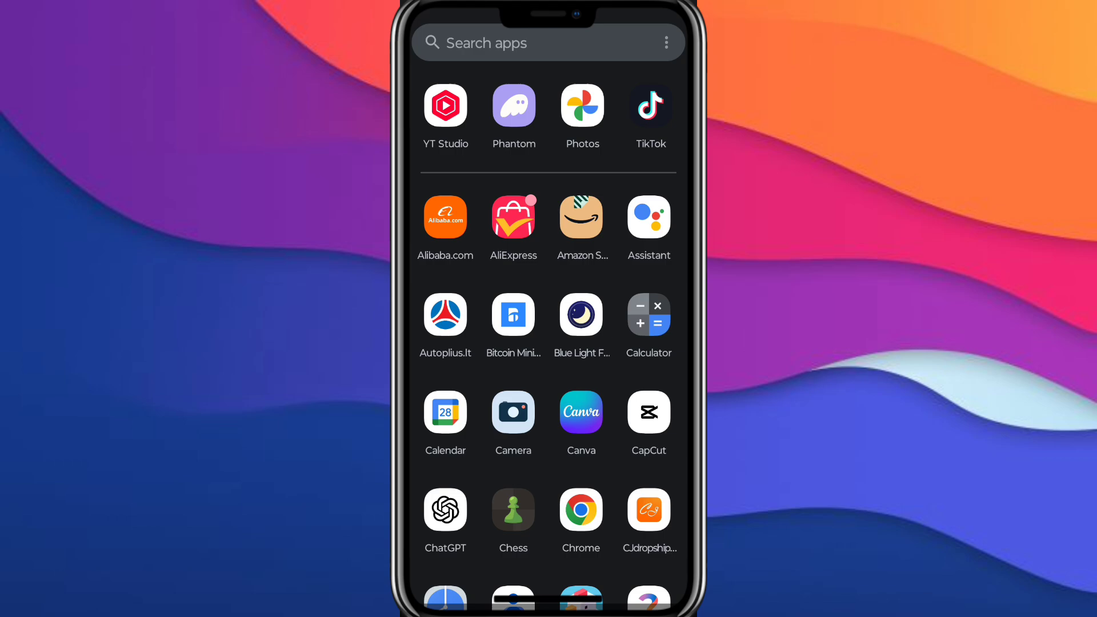
# Launch Phantom, back out to Account 1's $0.00 wallet home, and preview the Chill Purple Frog token.
pyautogui.click(514, 105)
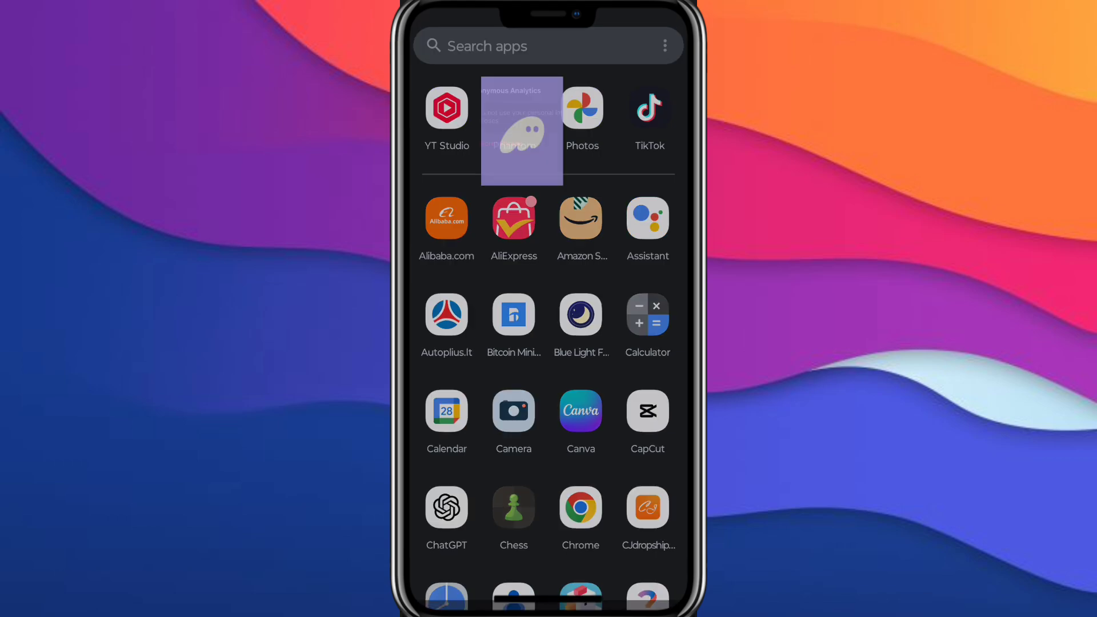
pyautogui.click(418, 27)
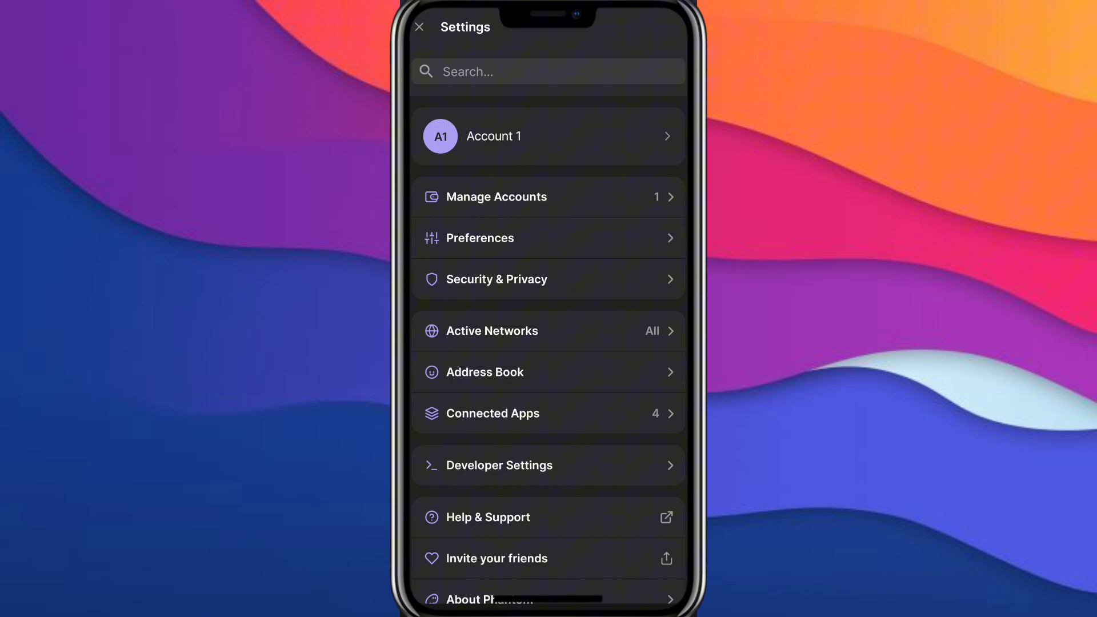
pyautogui.click(420, 27)
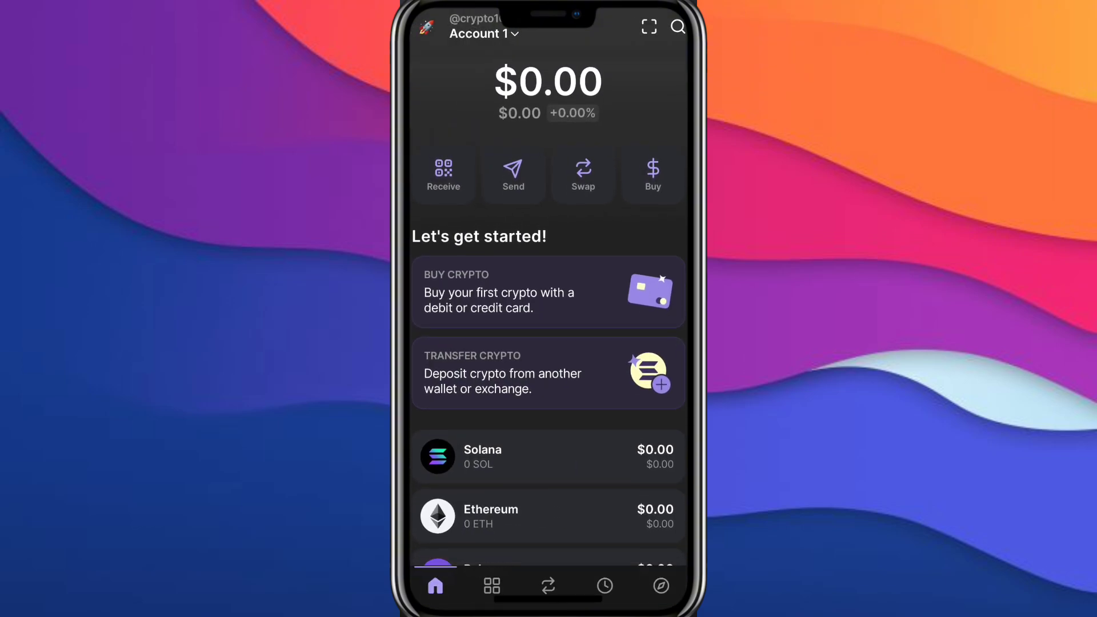
pyautogui.scroll(-5, 549, 315)
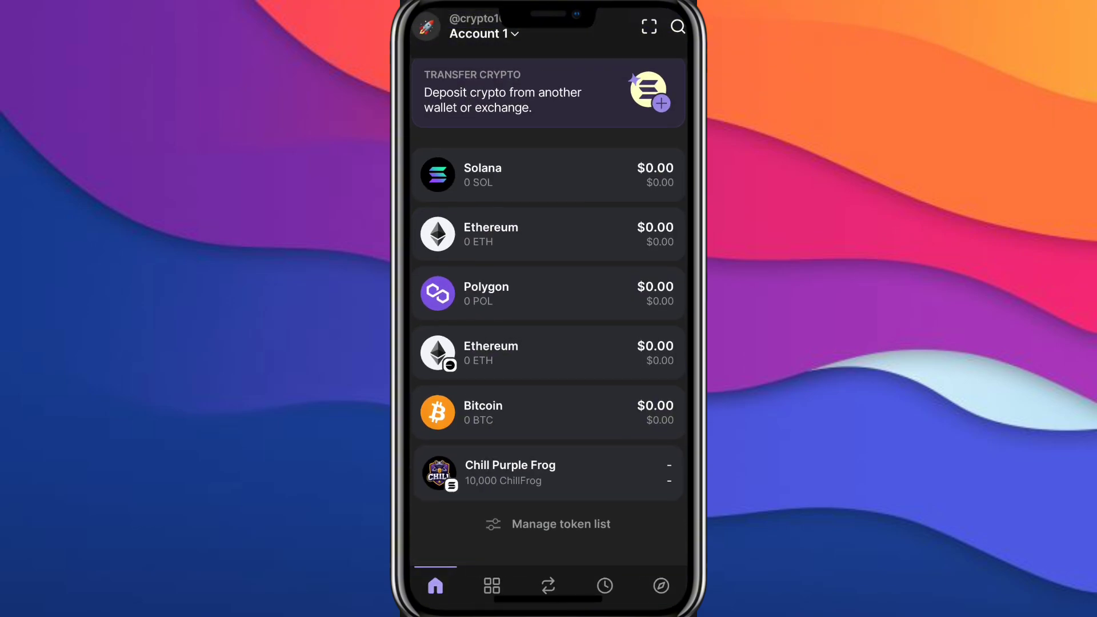
pyautogui.click(510, 472)
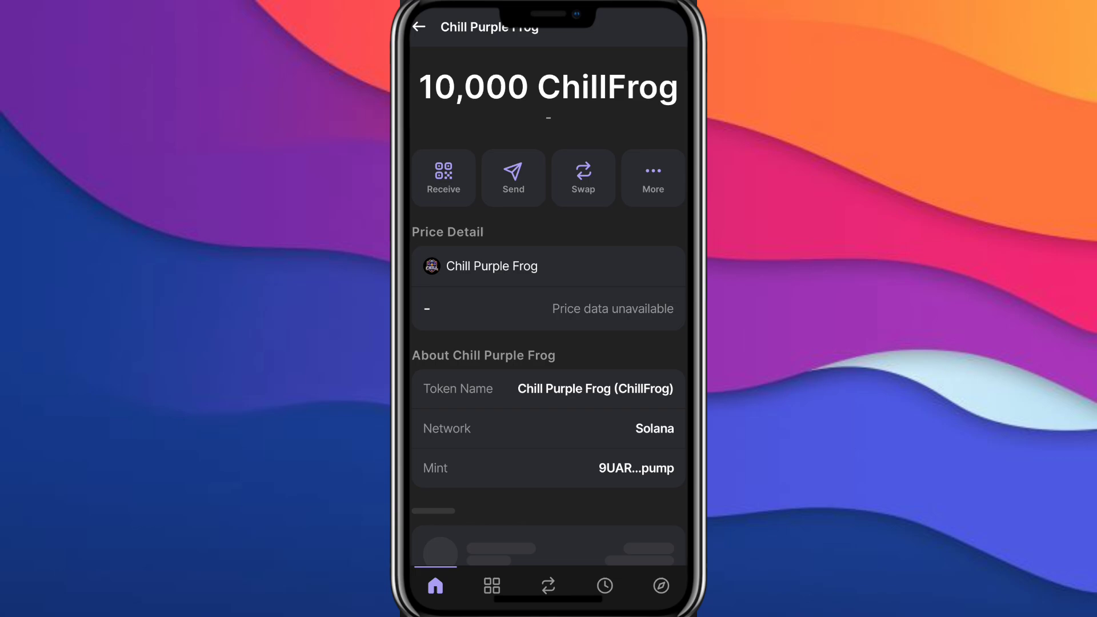
pyautogui.click(419, 27)
pyautogui.scroll(5, 549, 314)
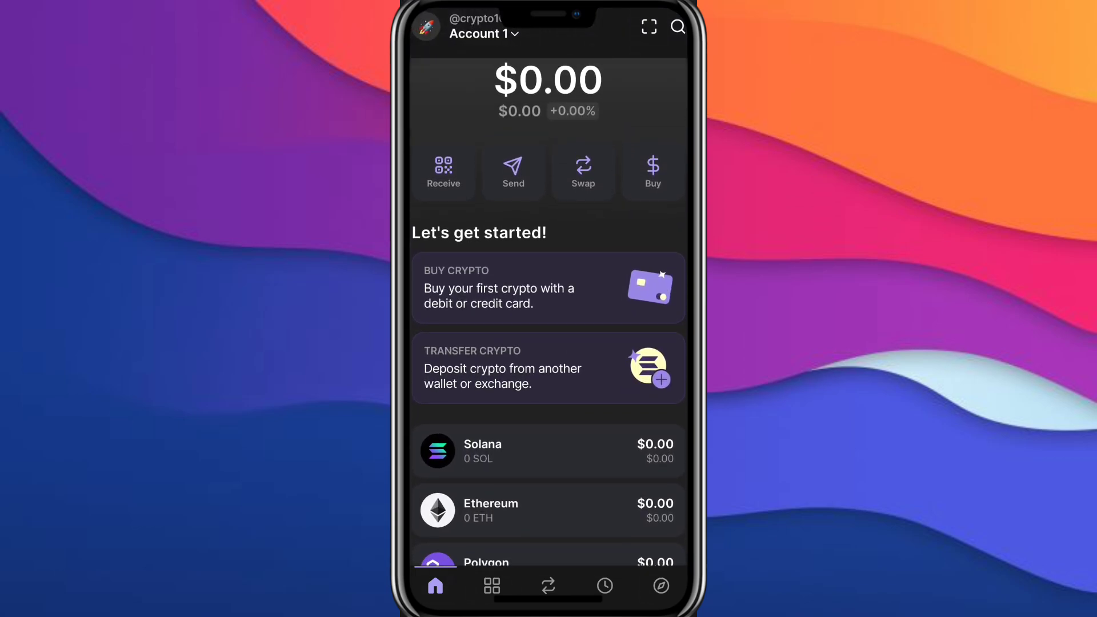
# Reach Security & Privacy through the account list and wallet Settings, showing device authentication off.
pyautogui.click(426, 27)
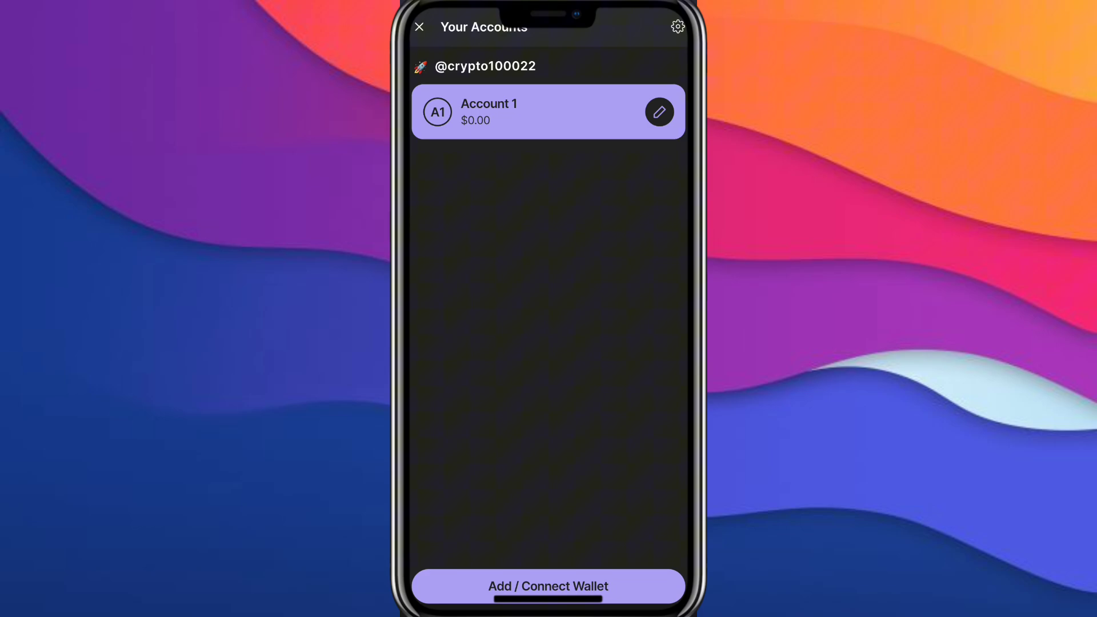
pyautogui.click(678, 26)
pyautogui.scroll(-1, 549, 354)
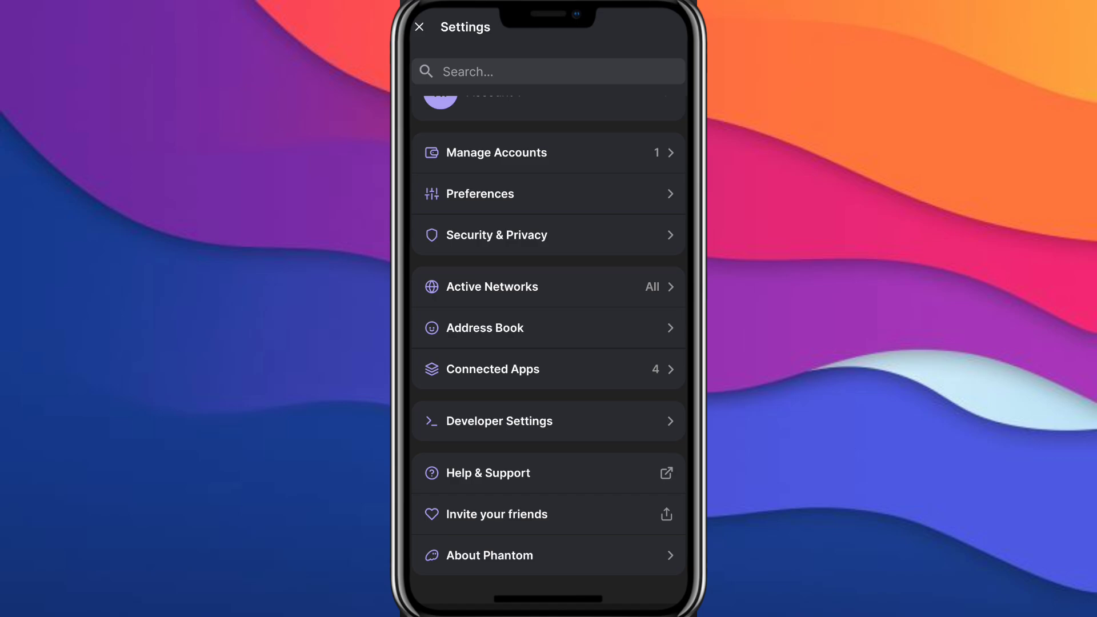
pyautogui.click(496, 235)
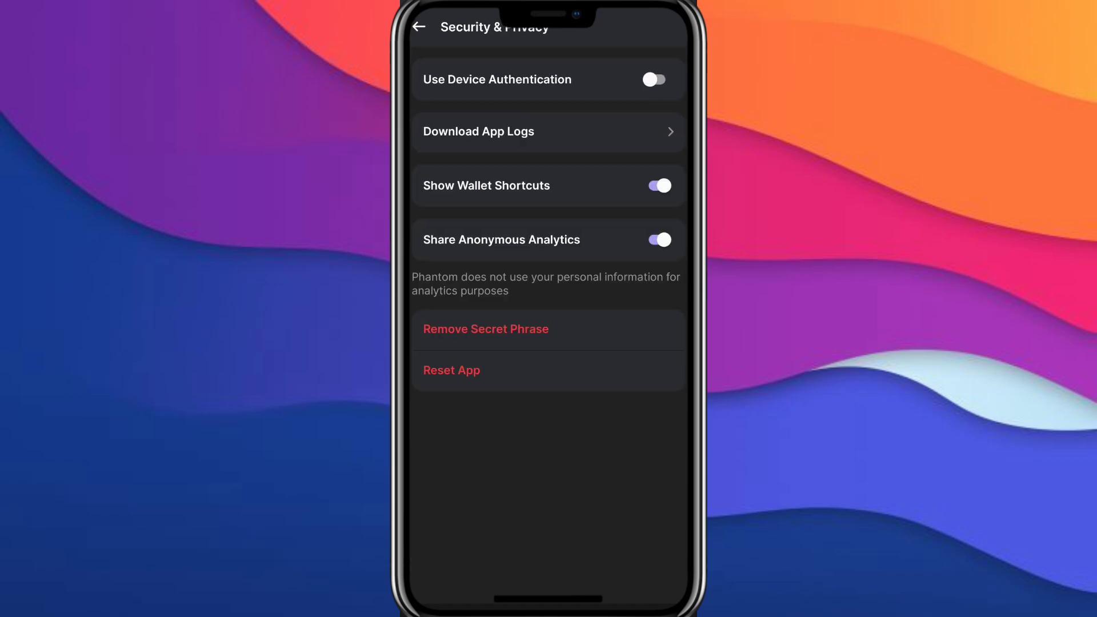